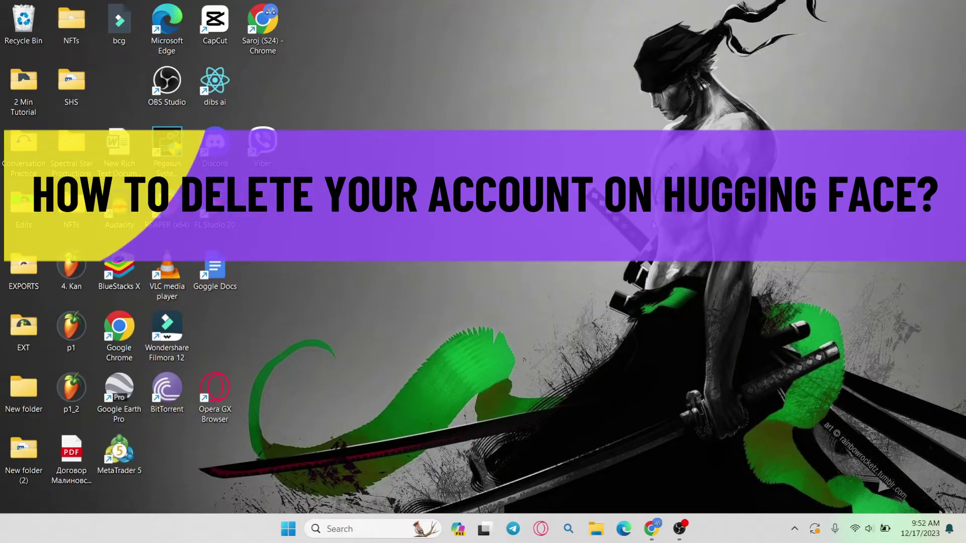
Launch Chrome maximized and load the huggingface.co homepage.
double_click(286, 21)
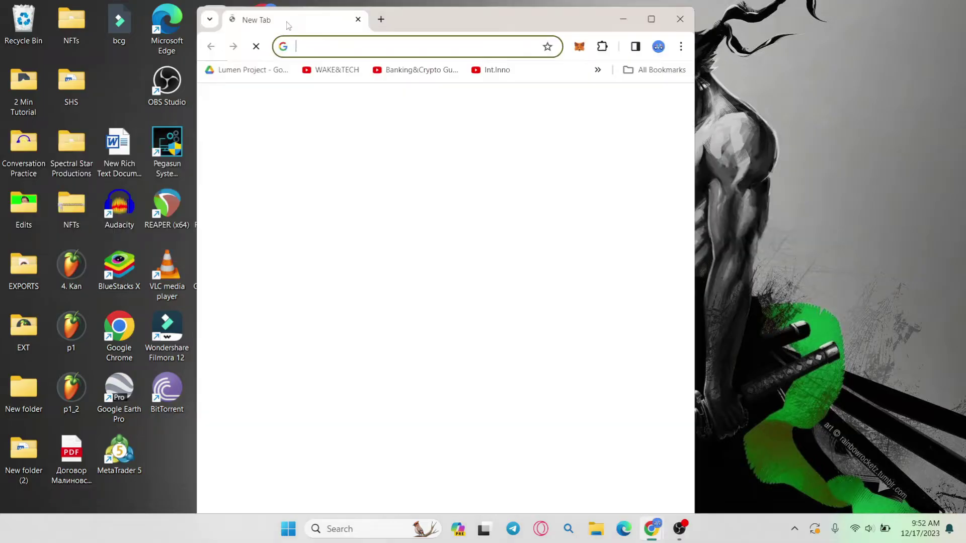
double_click(389, 17)
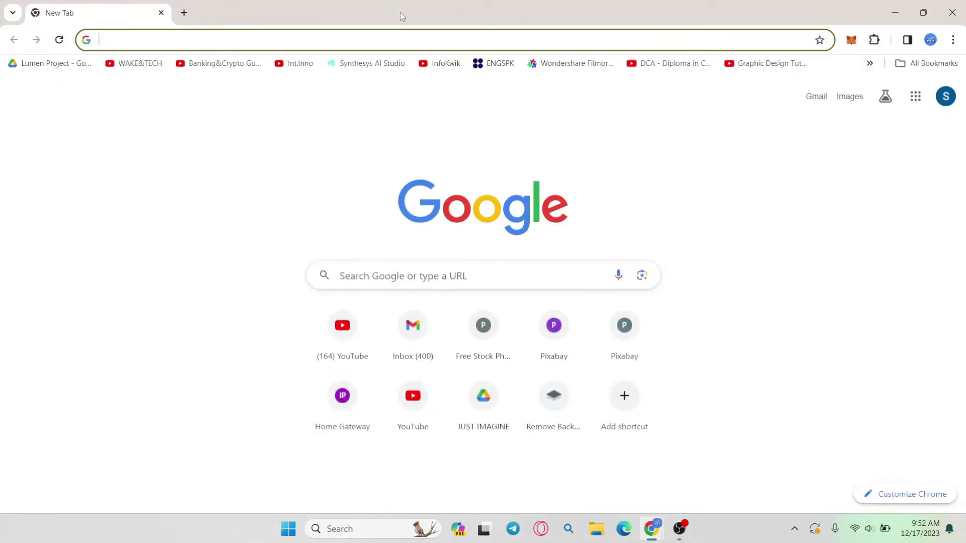
type("https://huggingface.co/")
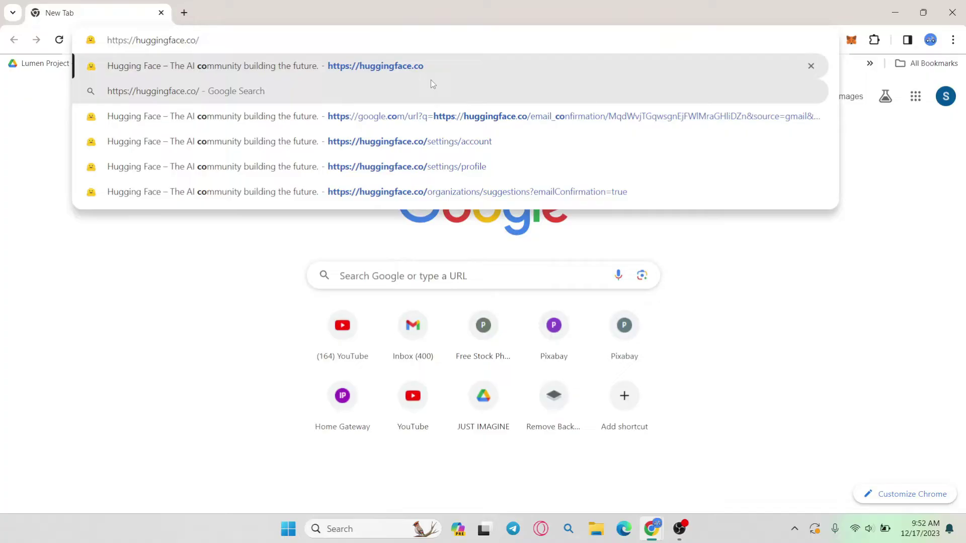
left_click(433, 70)
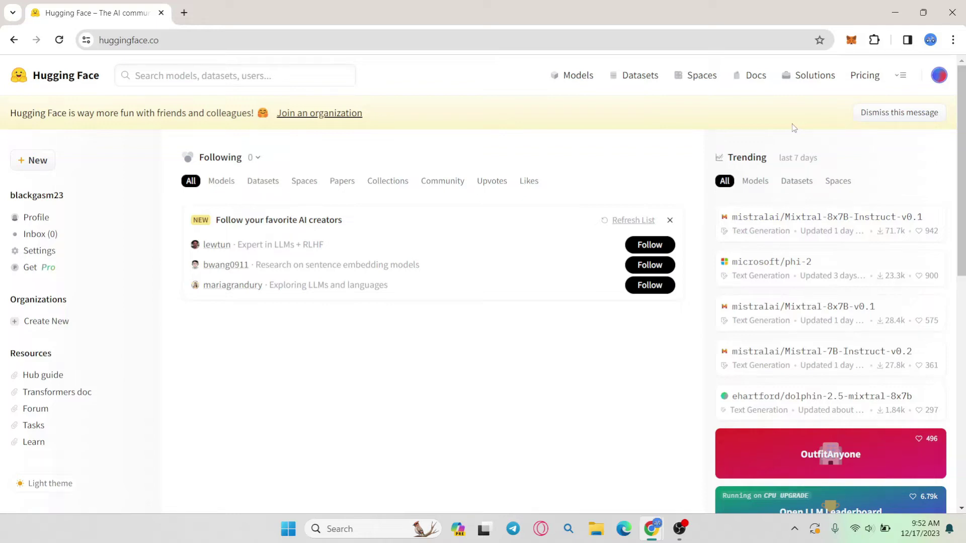
From the avatar menu, go to Settings > Account and choose Delete my account.
left_click(938, 80)
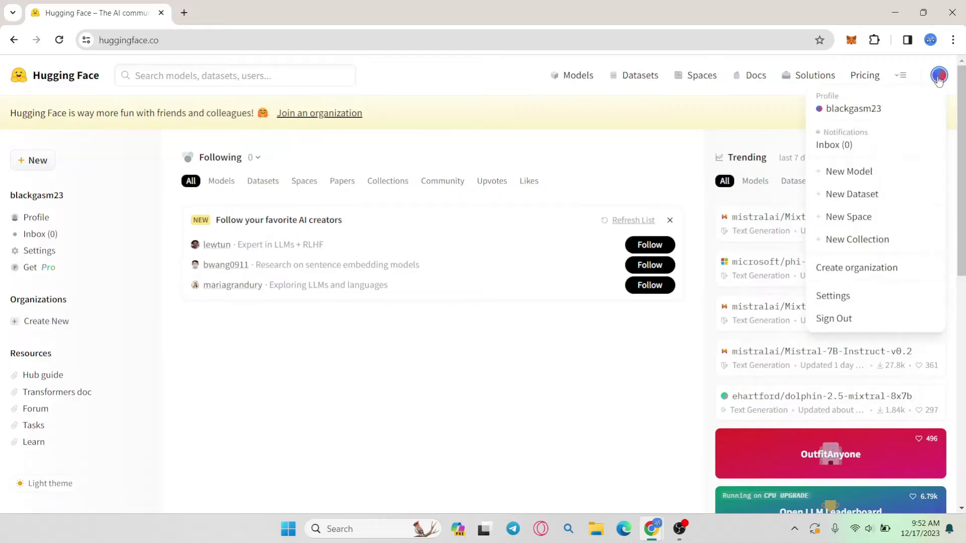
left_click(840, 299)
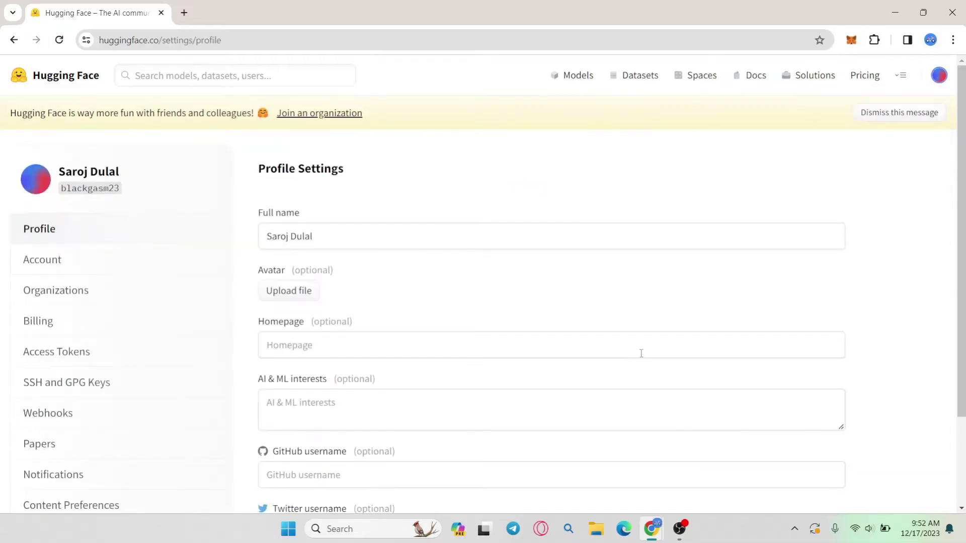
scroll(641, 354, "down", 3)
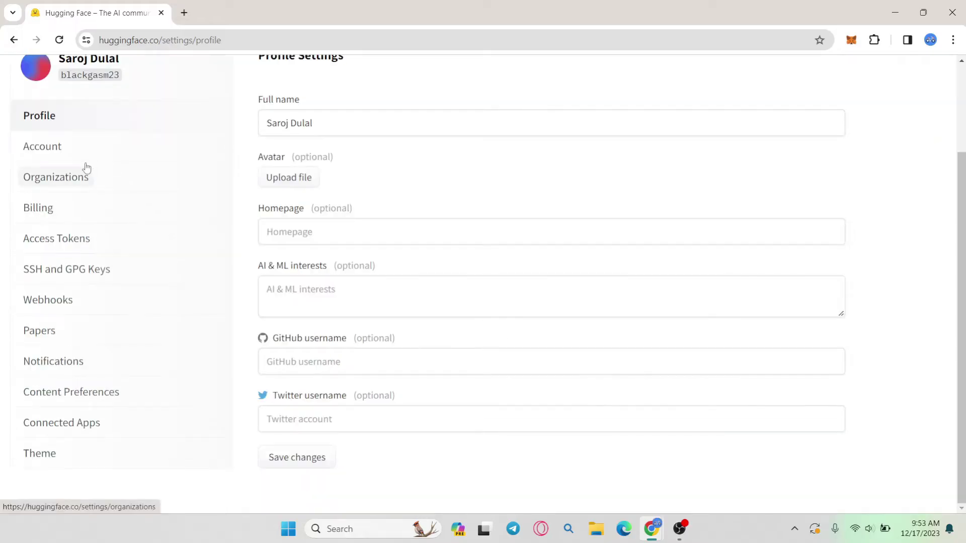
left_click(44, 151)
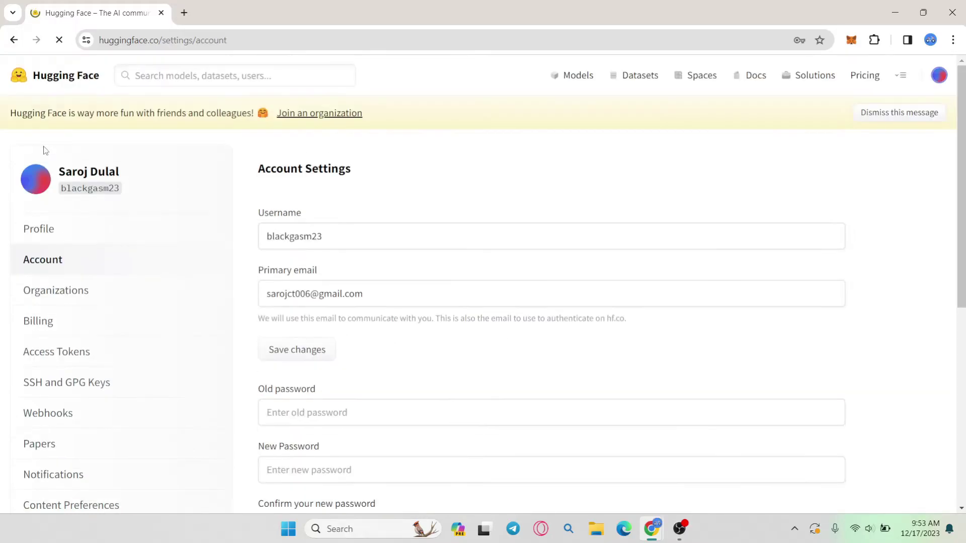
scroll(356, 231, "down", 3)
scroll(356, 232, "down", 2)
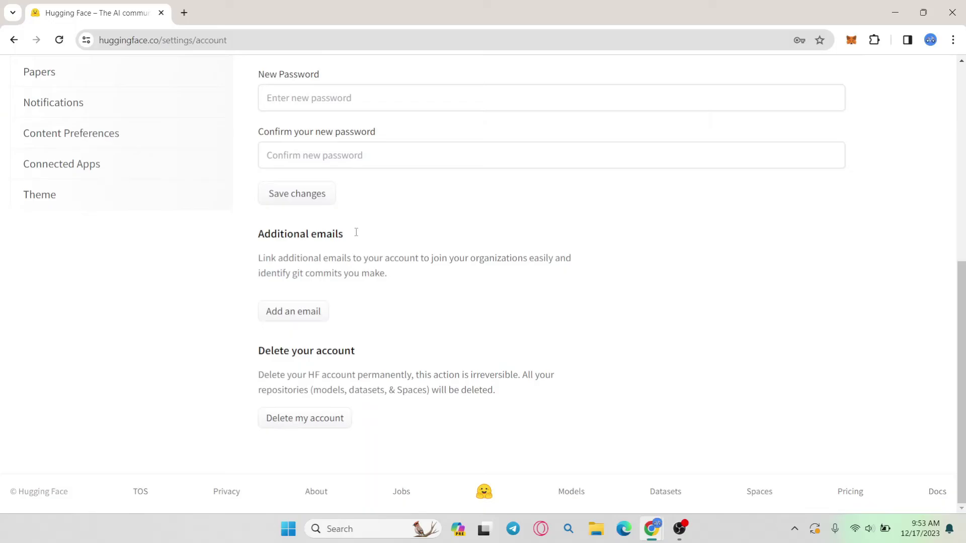
left_click(317, 419)
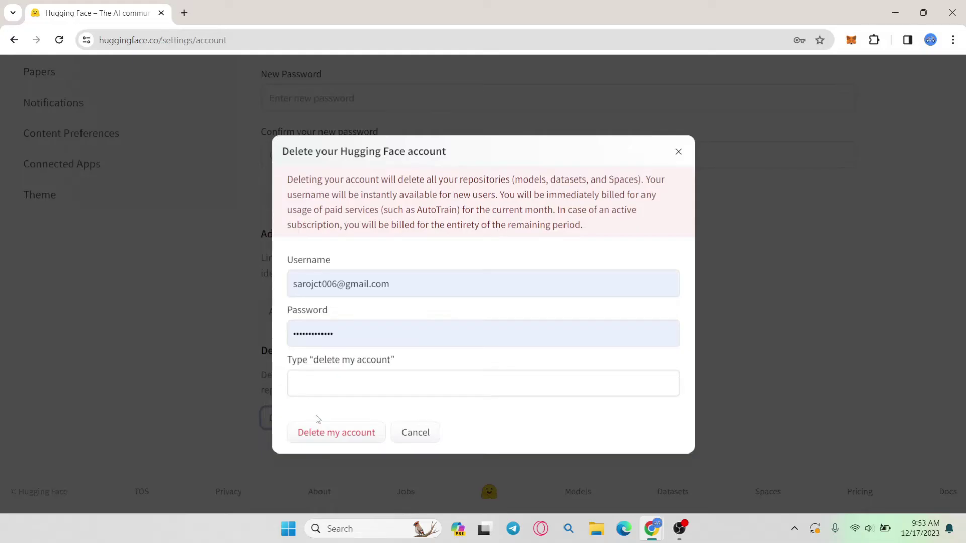
Copy the phrase 'delete my account' into the confirmation field and submit the deletion dialog.
left_click(334, 279)
left_click(382, 308)
left_click(330, 386)
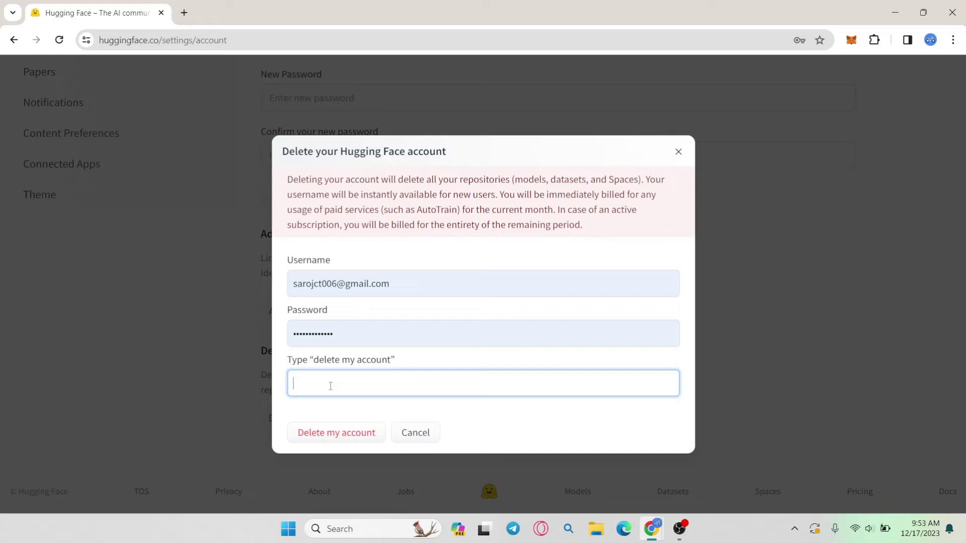
left_click_drag(312, 360, 391, 360)
key("ctrl+c")
left_click(385, 383)
key("ctrl+v")
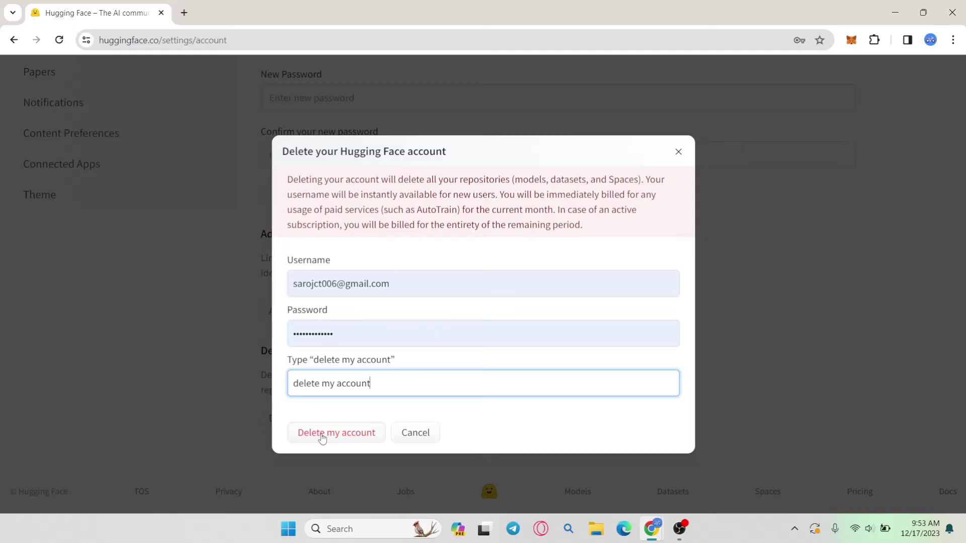
key("Escape")
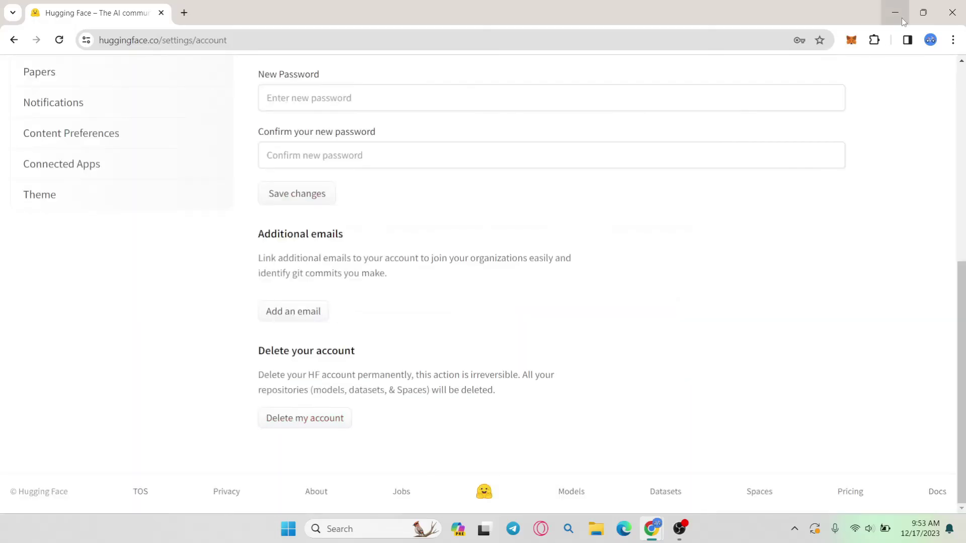
Close the Chrome window to return to the Windows desktop.
left_click(961, 16)
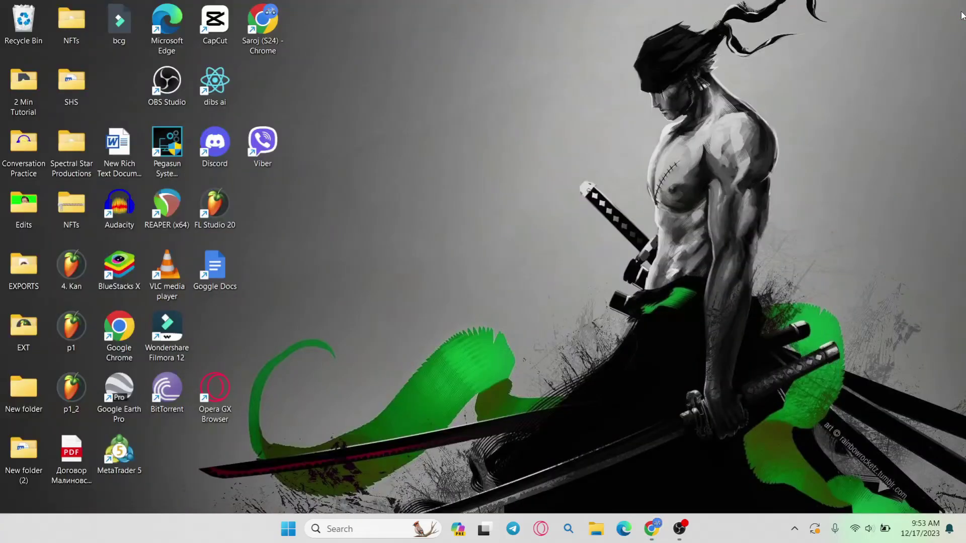